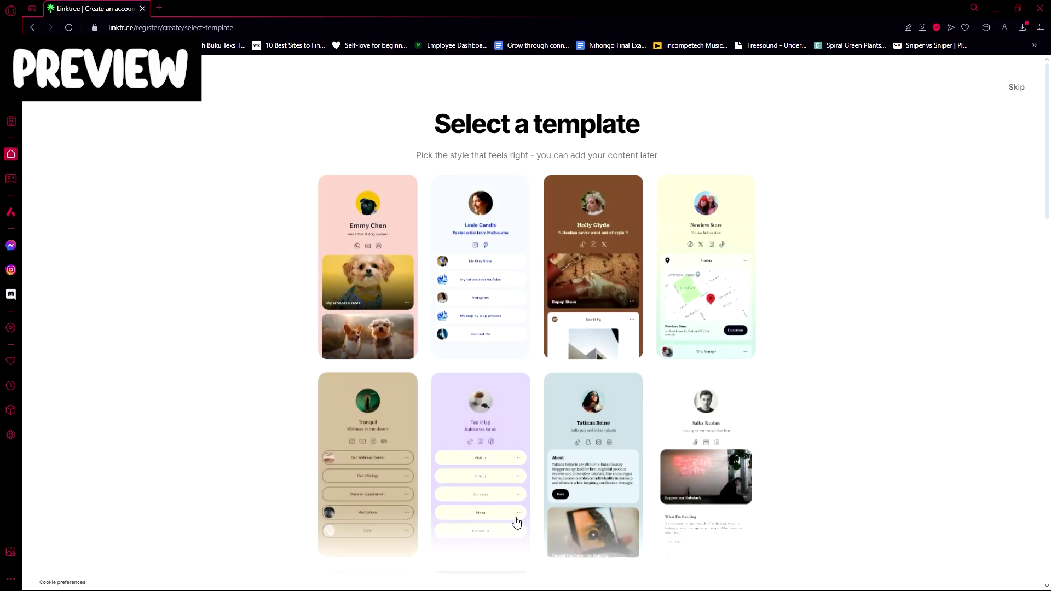
Scroll through the template preview before reaching the username sign-up page.
scroll(438, 314, down, 8)
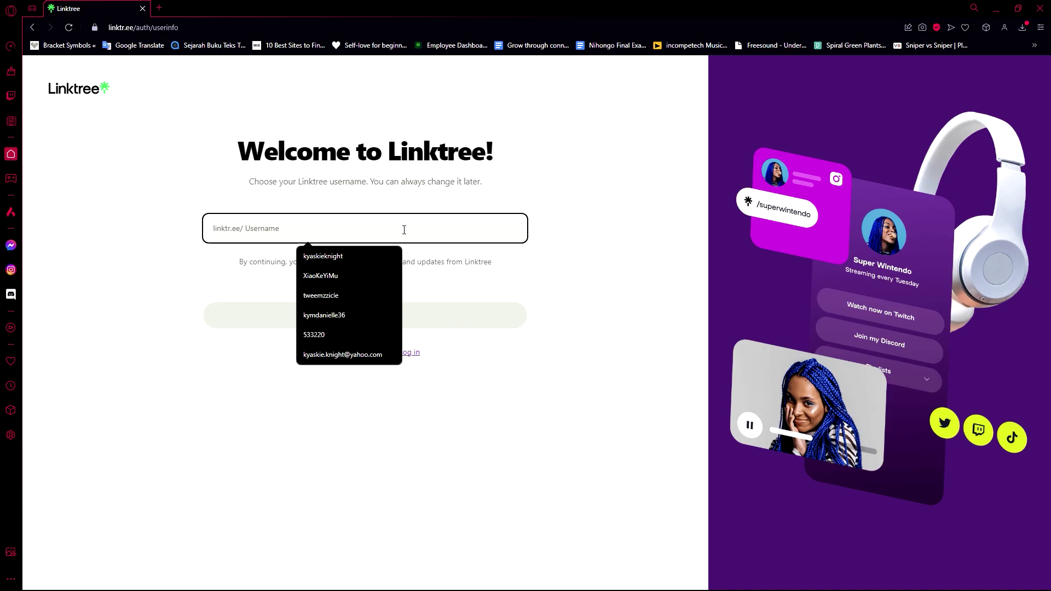
Fill the username field with the saved autofill suggestion and submit it.
key(Down)
key(Down)
key(Down)
key(Return)
click(452, 325)
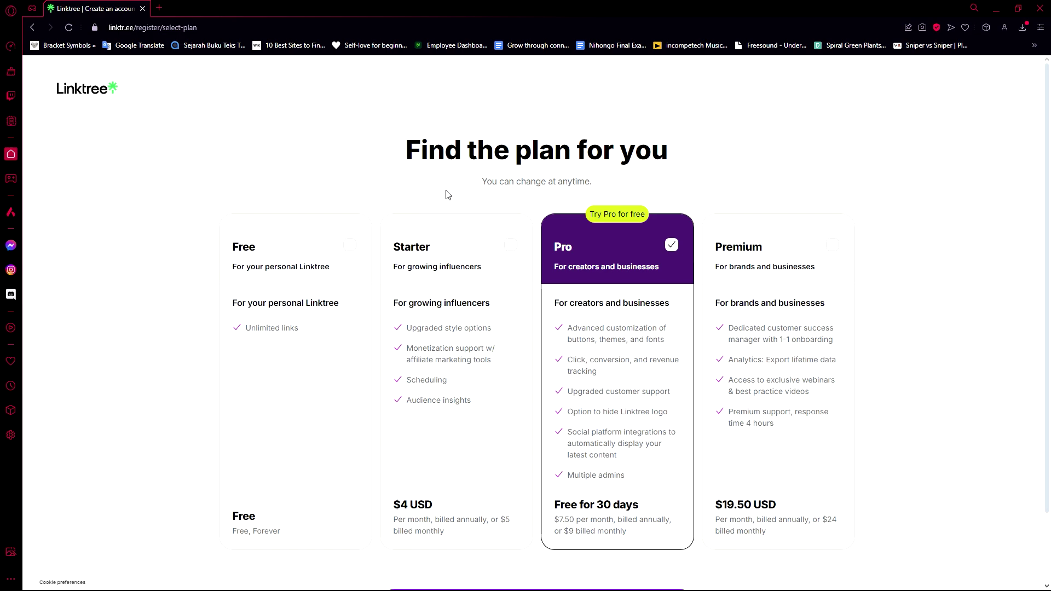
Switch from the Pro plan to the Free plan and join Linktree for free.
click(349, 246)
scroll(340, 268, down, 1)
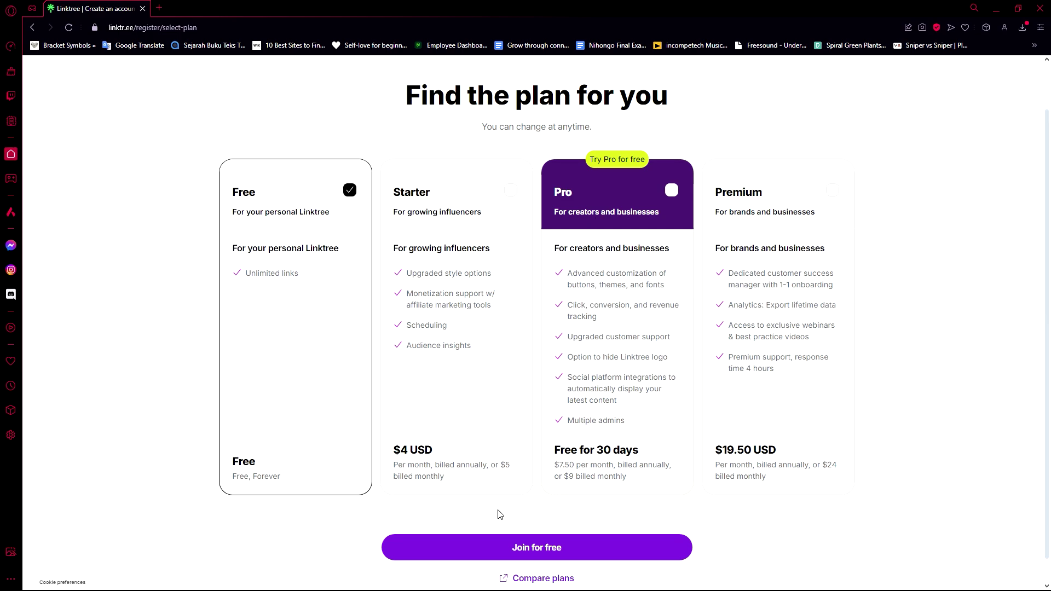
scroll(328, 375, down, 1)
scroll(505, 551, up, 1)
scroll(512, 521, down, 1)
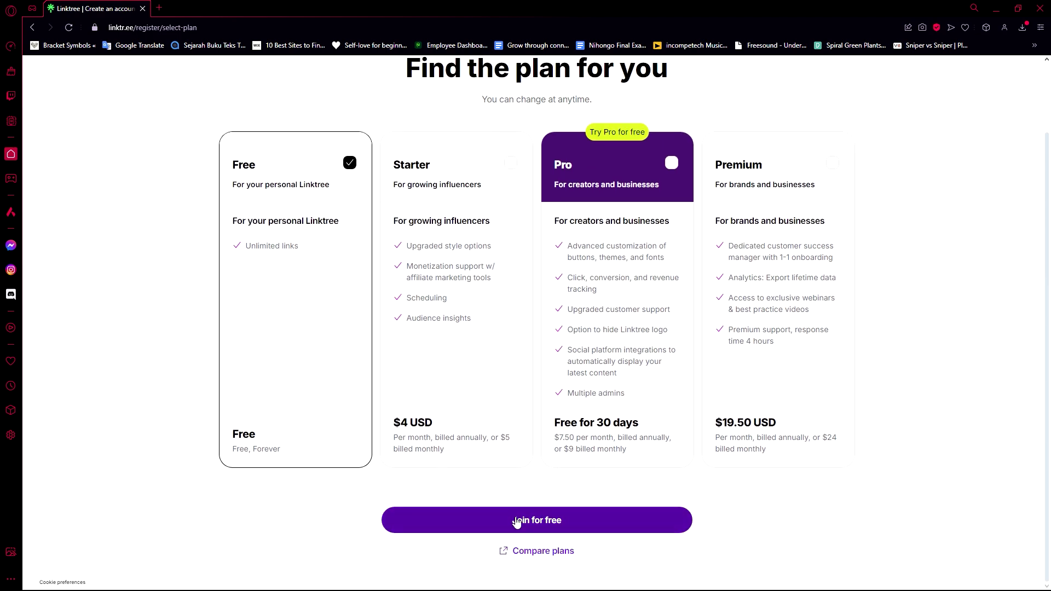
click(516, 520)
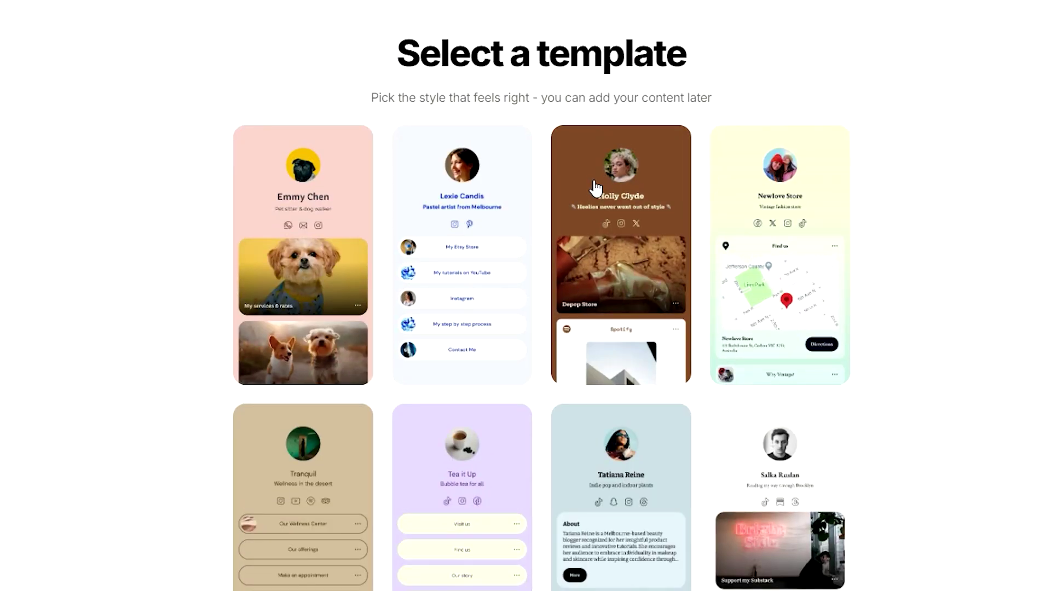
Pick the dark purple template with pink buttons and start the page with it.
scroll(528, 221, down, 3)
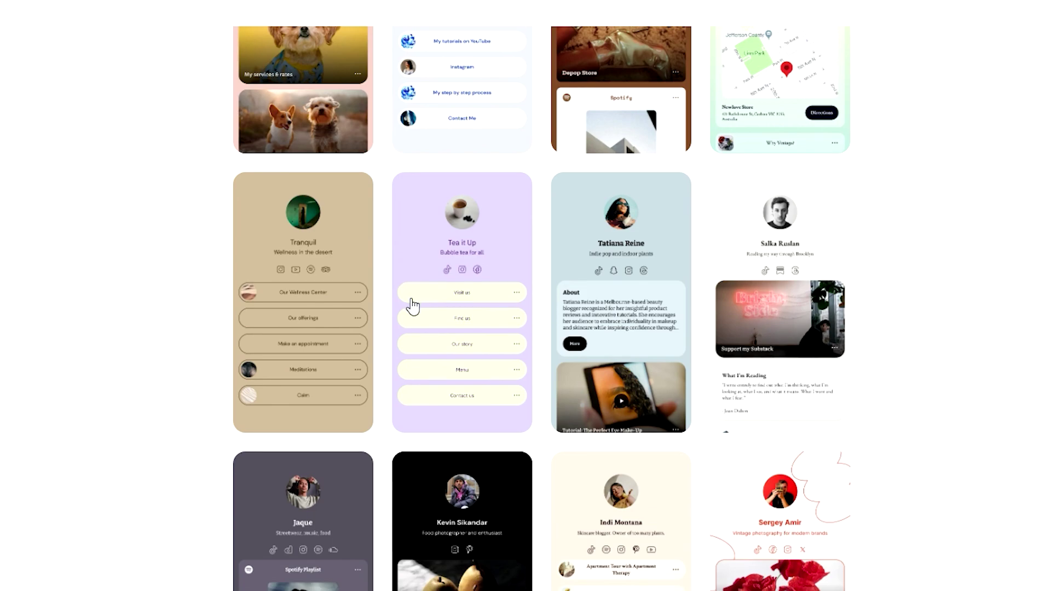
scroll(410, 305, down, 6)
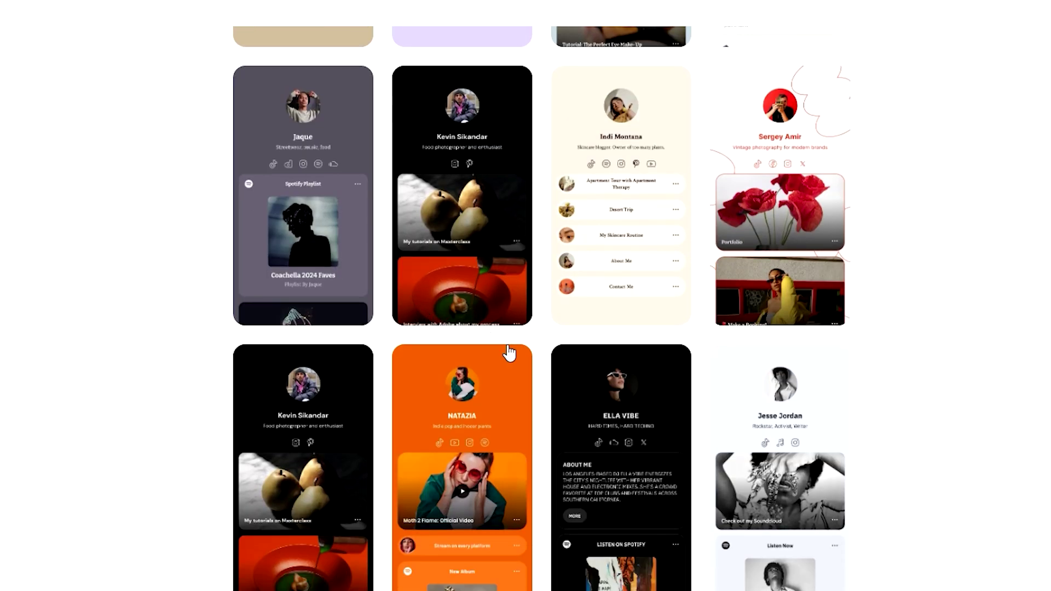
scroll(509, 353, down, 8)
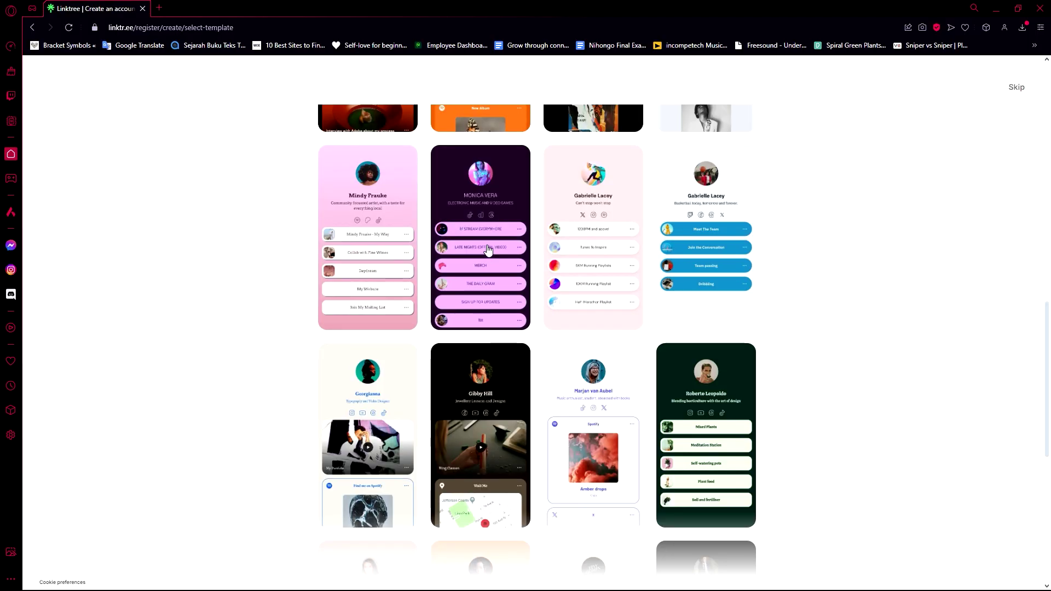
click(462, 282)
click(523, 590)
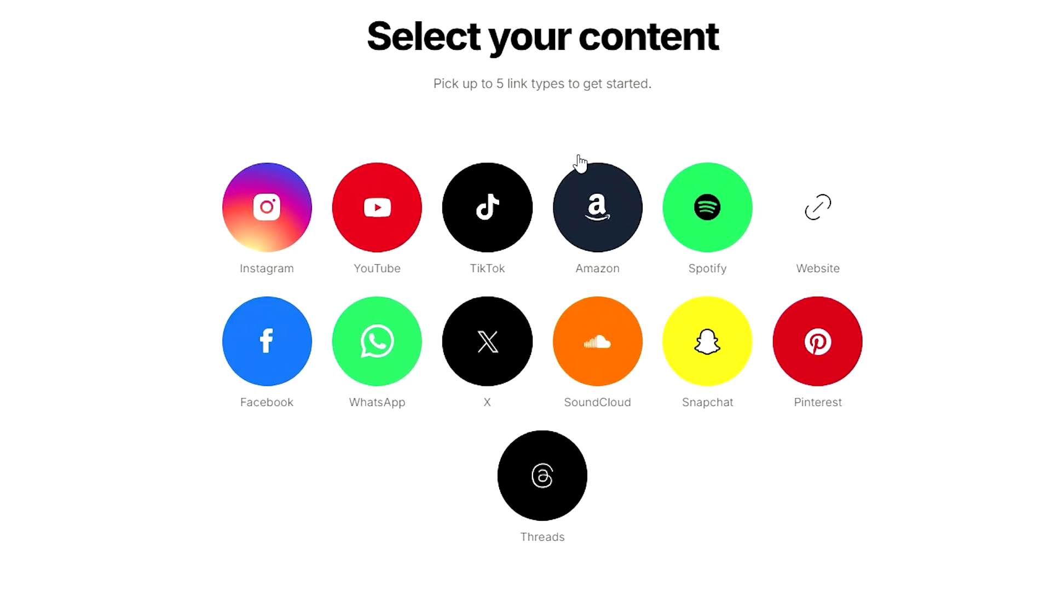
Select YouTube, TikTok, Instagram, Facebook, X and Threads, leaving out Spotify, and continue.
click(376, 210)
click(477, 213)
click(256, 220)
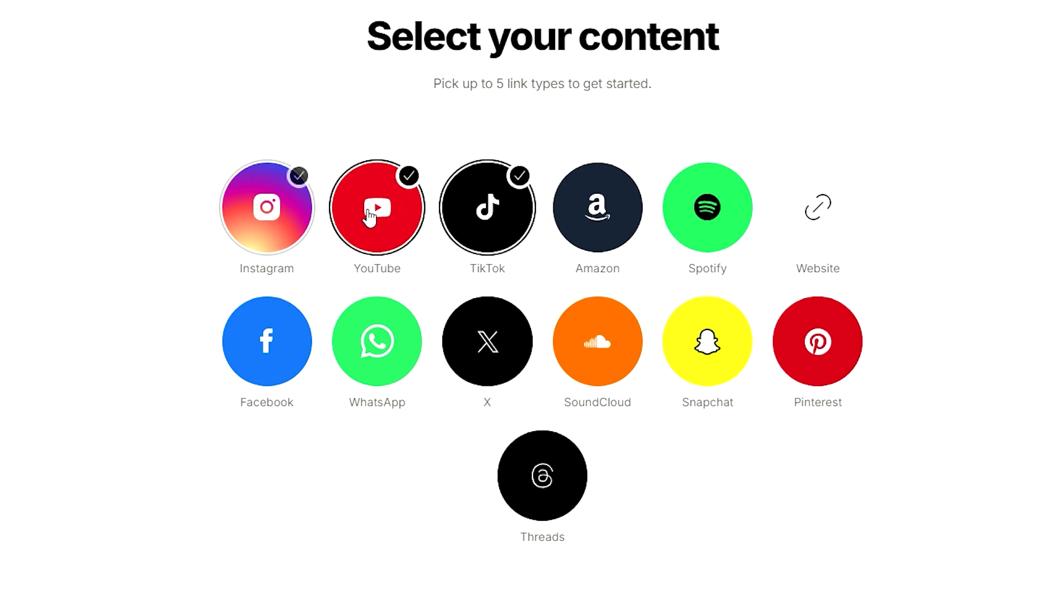
click(712, 207)
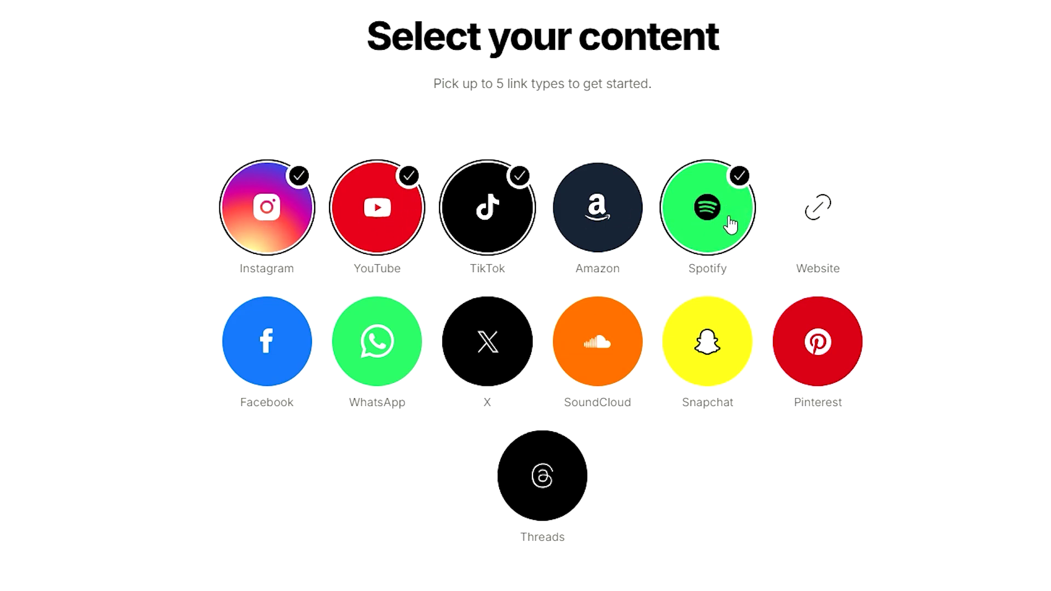
click(731, 224)
click(274, 367)
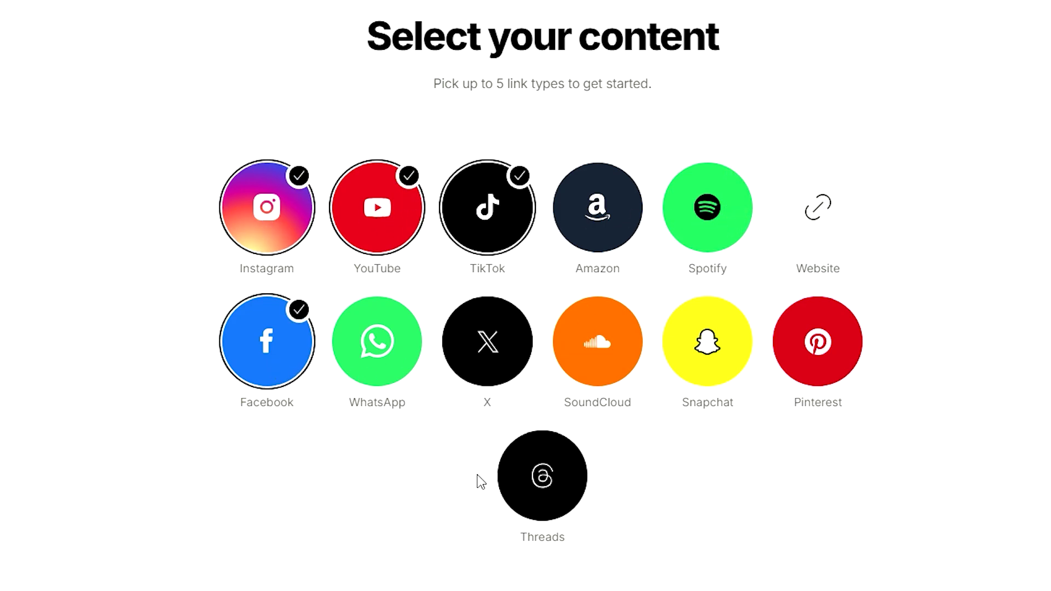
click(493, 353)
click(521, 348)
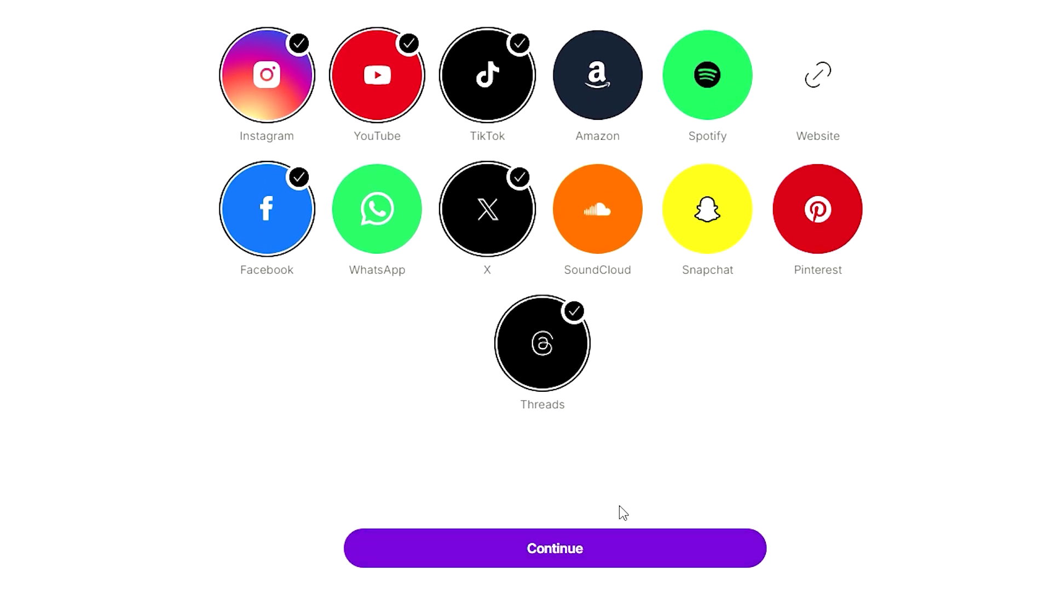
click(641, 561)
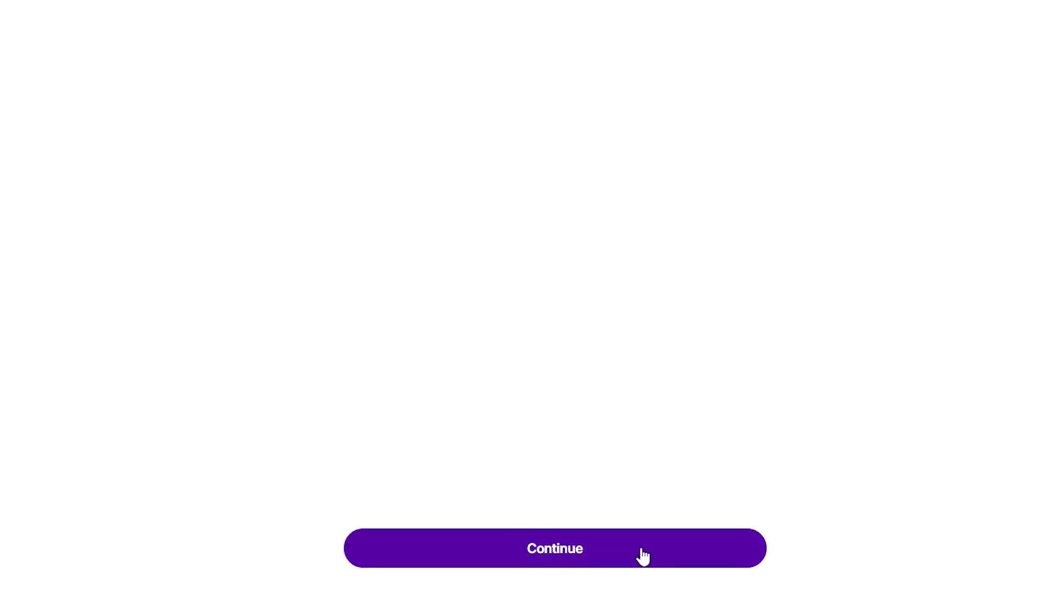
click(441, 81)
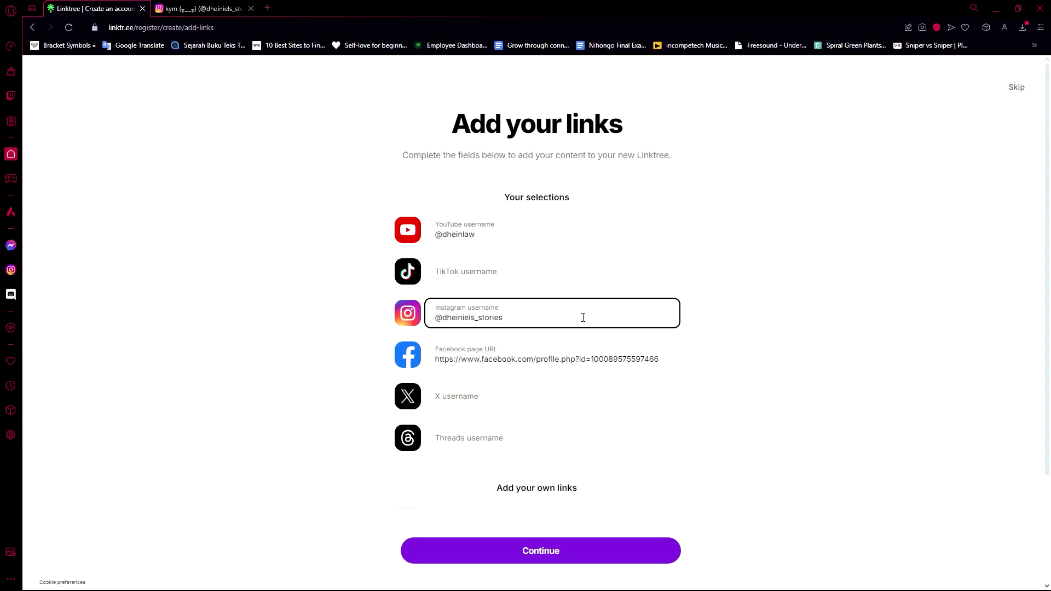
Submit the entered YouTube and Instagram usernames and Facebook page URL.
click(565, 543)
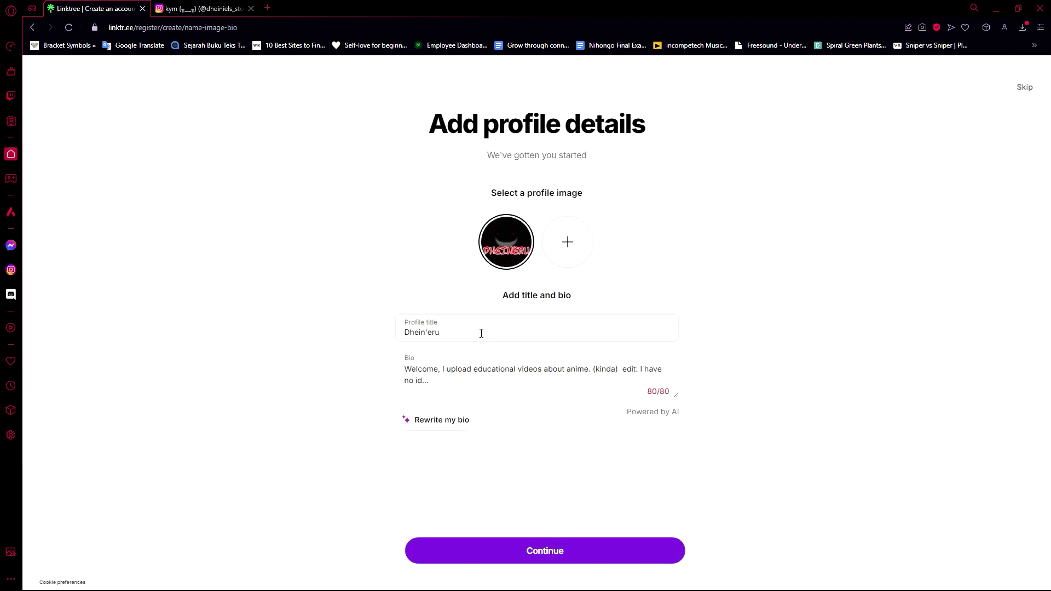
Leave the title unchanged, cut the bio to 'Welcome, I upload educational videos about anime.', and continue.
click(433, 335)
double_click(432, 334)
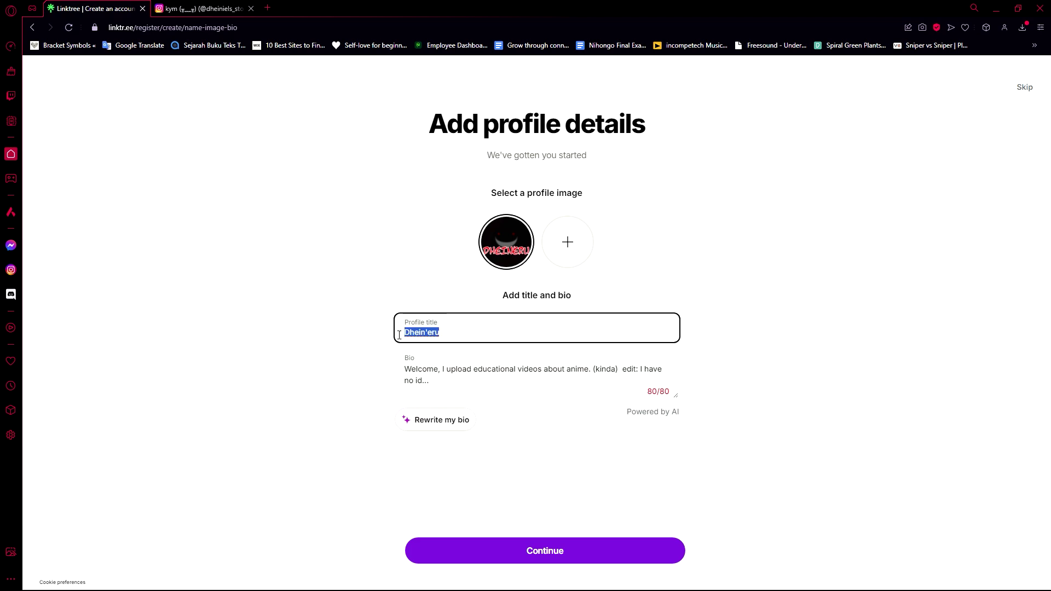
key(End)
click(469, 378)
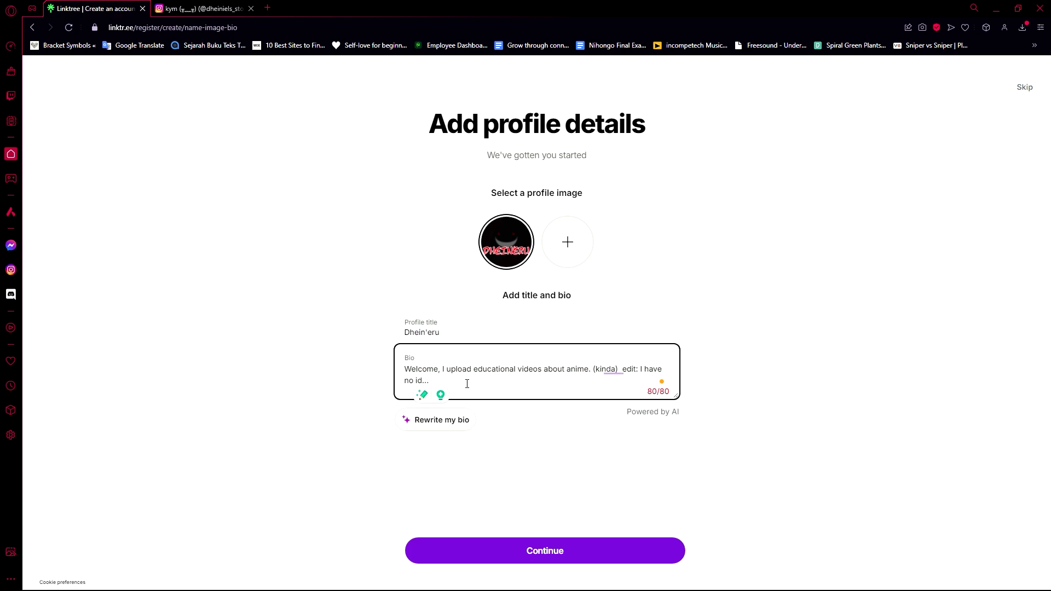
drag(429, 380, 600, 372)
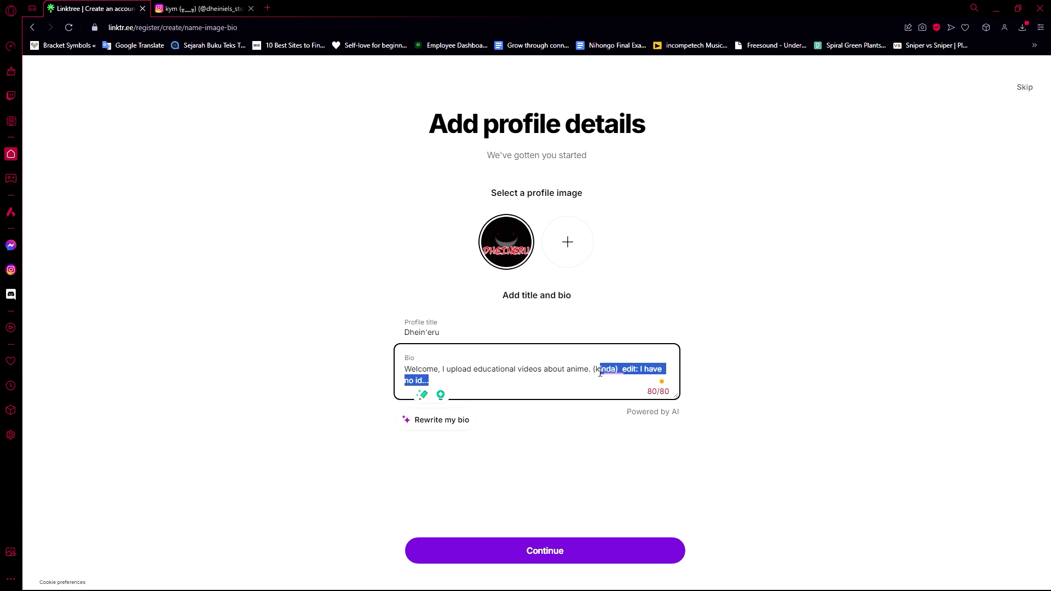
key(BackSpace)
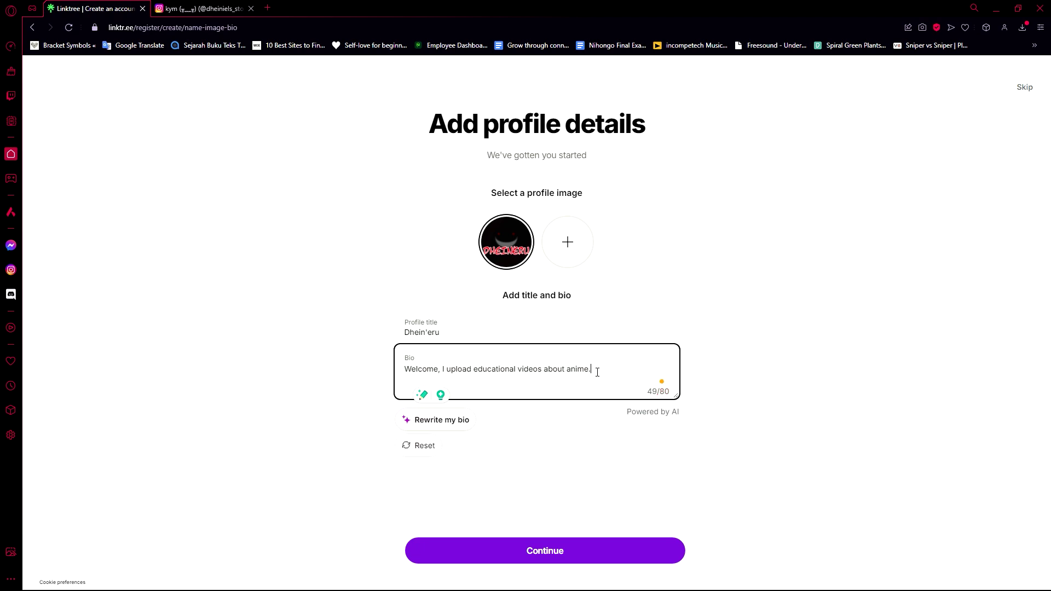
click(723, 362)
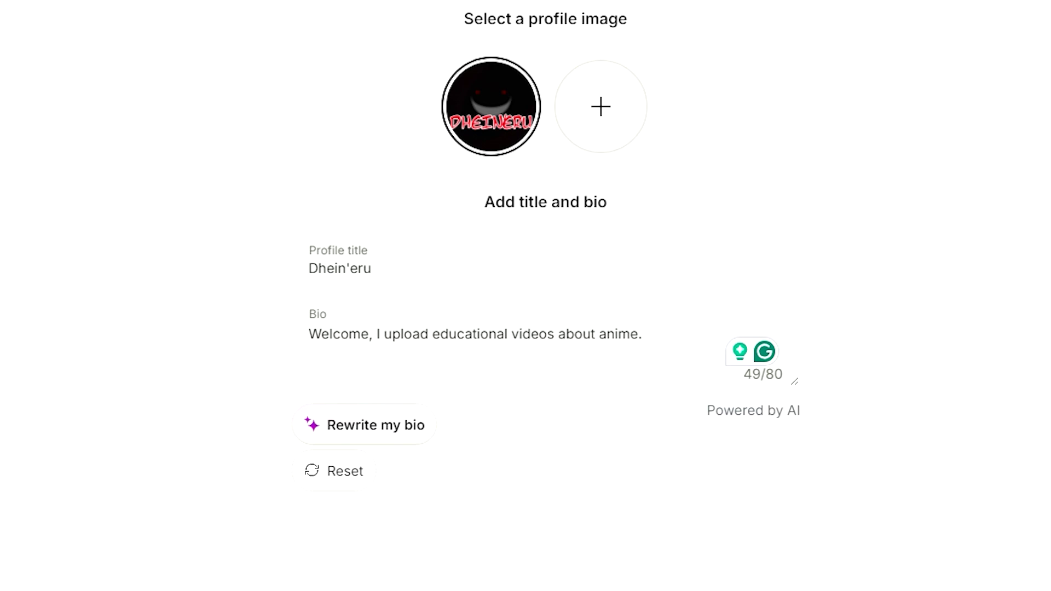
click(542, 561)
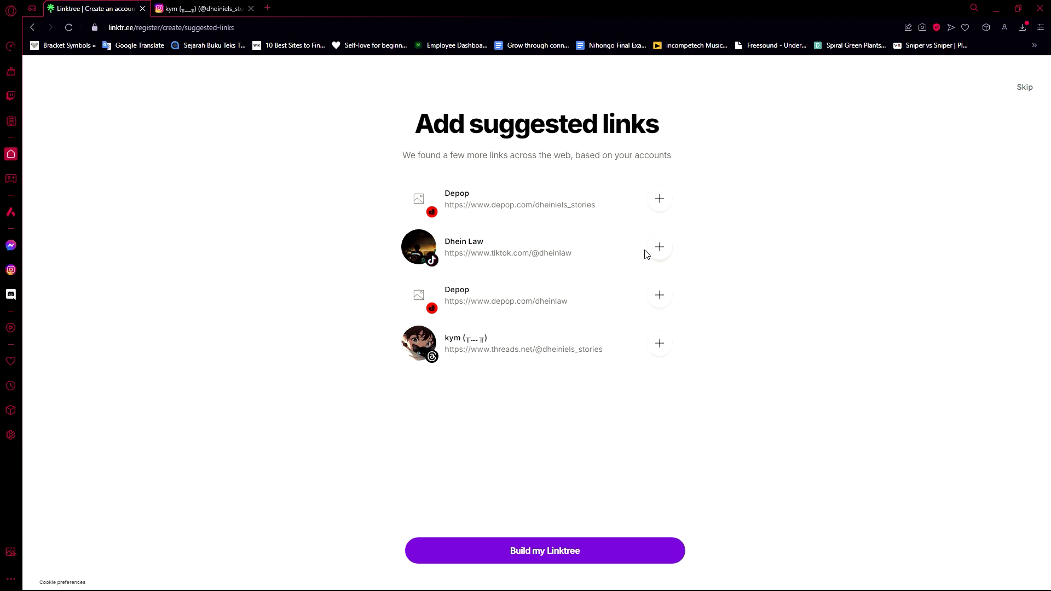
Add the suggested threads.net link and build the Linktree.
click(660, 346)
click(543, 551)
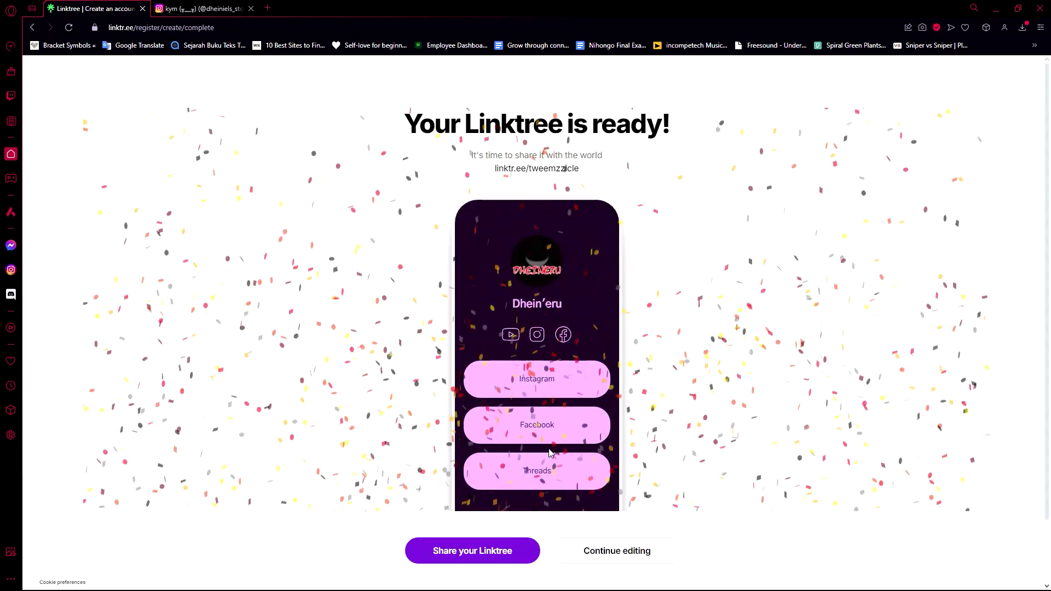
scroll(550, 452, down, 2)
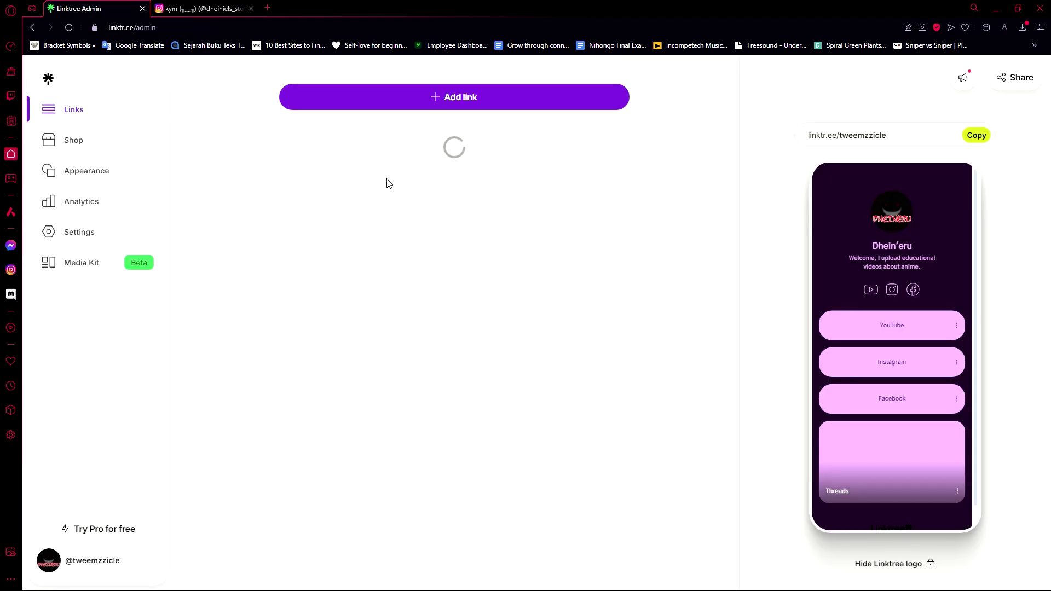
Open the copied public Linktree URL in a new tab and test its YouTube button.
click(966, 138)
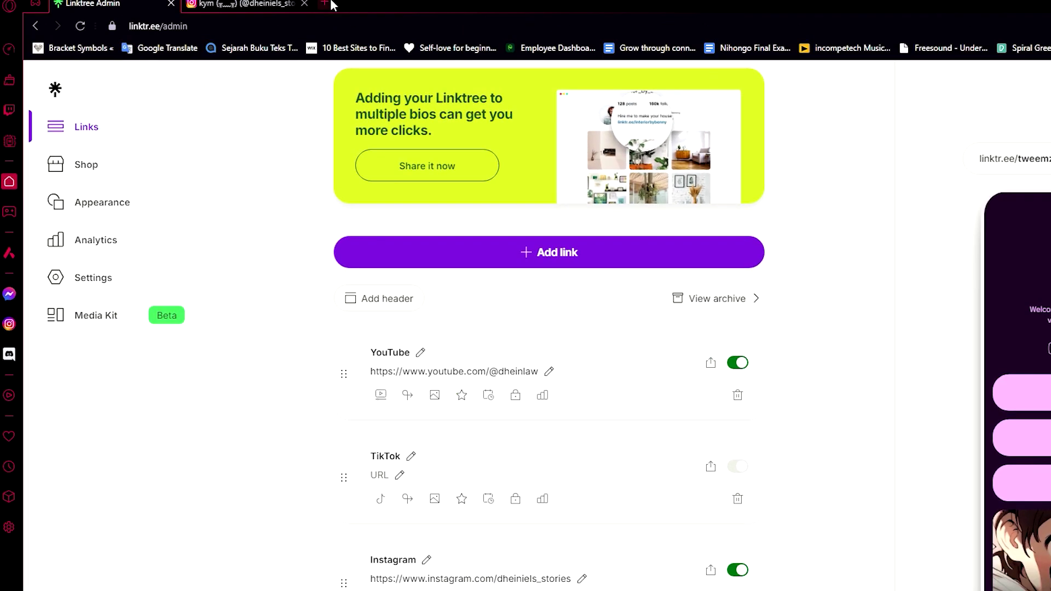
click(330, 4)
key(ctrl+v)
key(Return)
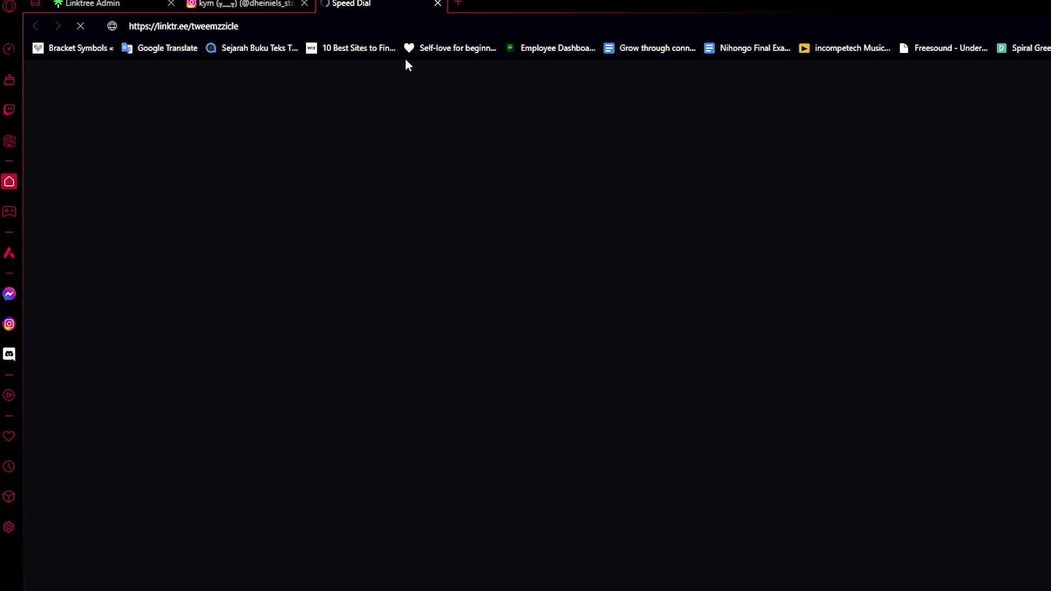
scroll(490, 233, up, 1)
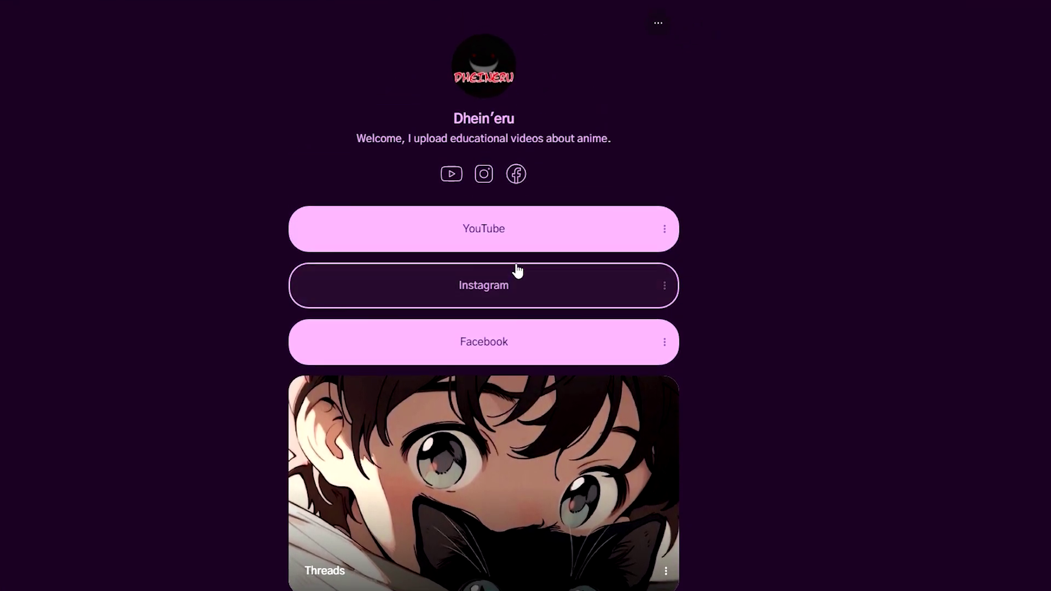
click(474, 226)
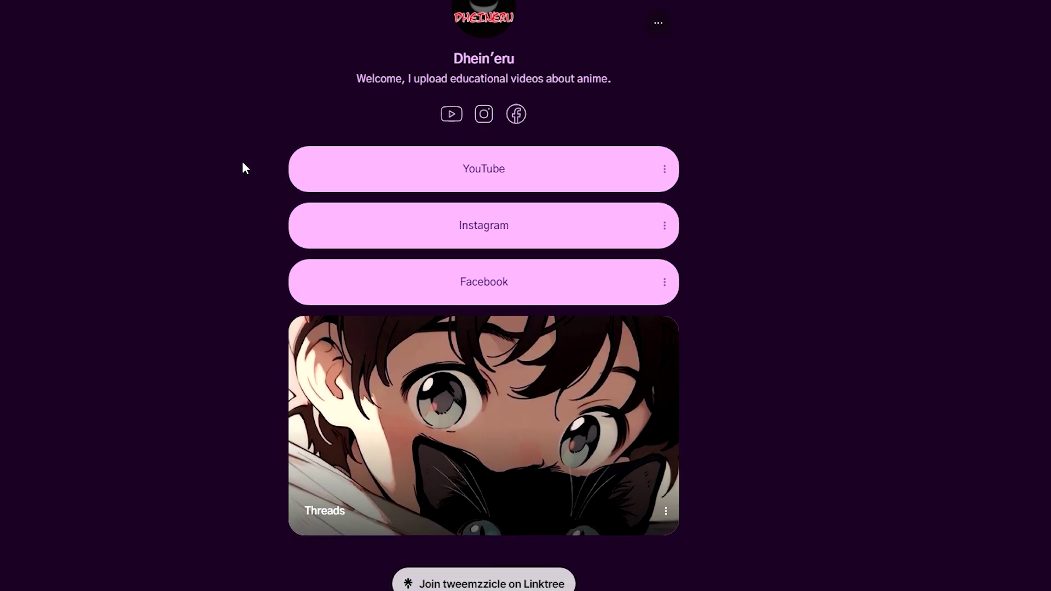
scroll(241, 167, up, 1)
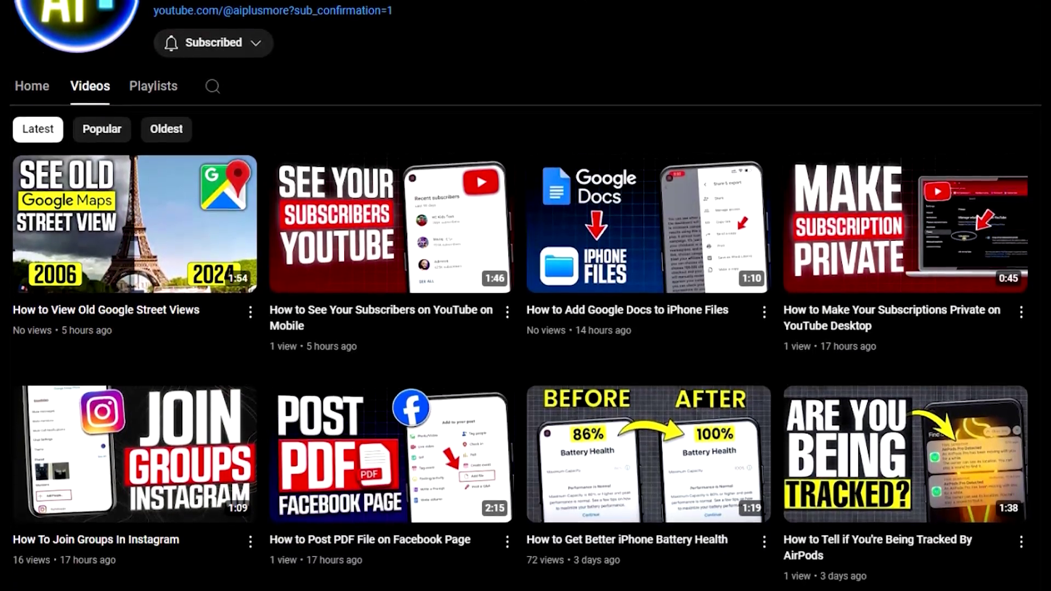
scroll(526, 296, down, 5)
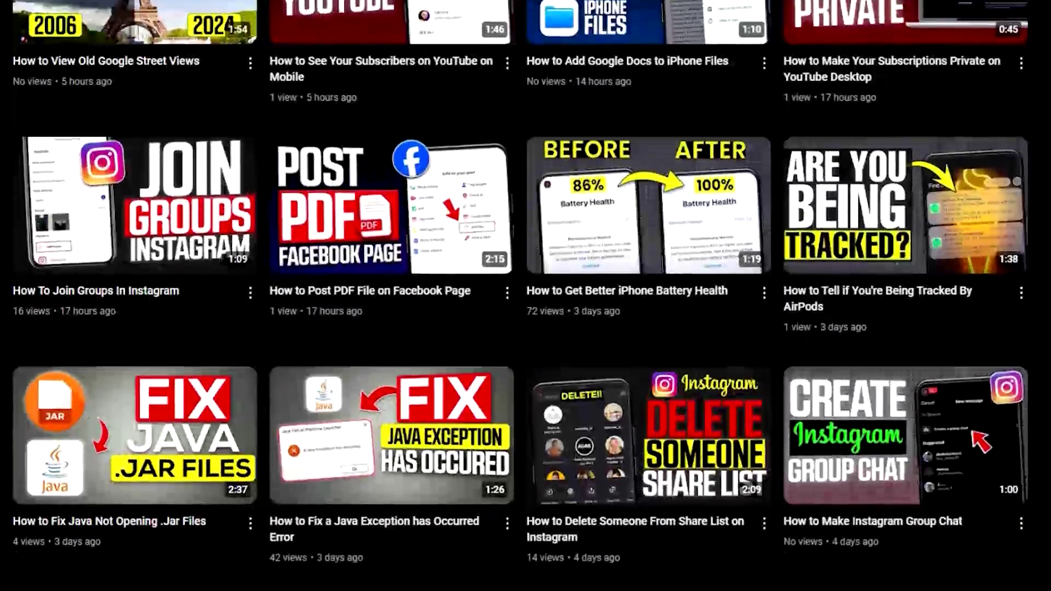
scroll(525, 296, down, 8)
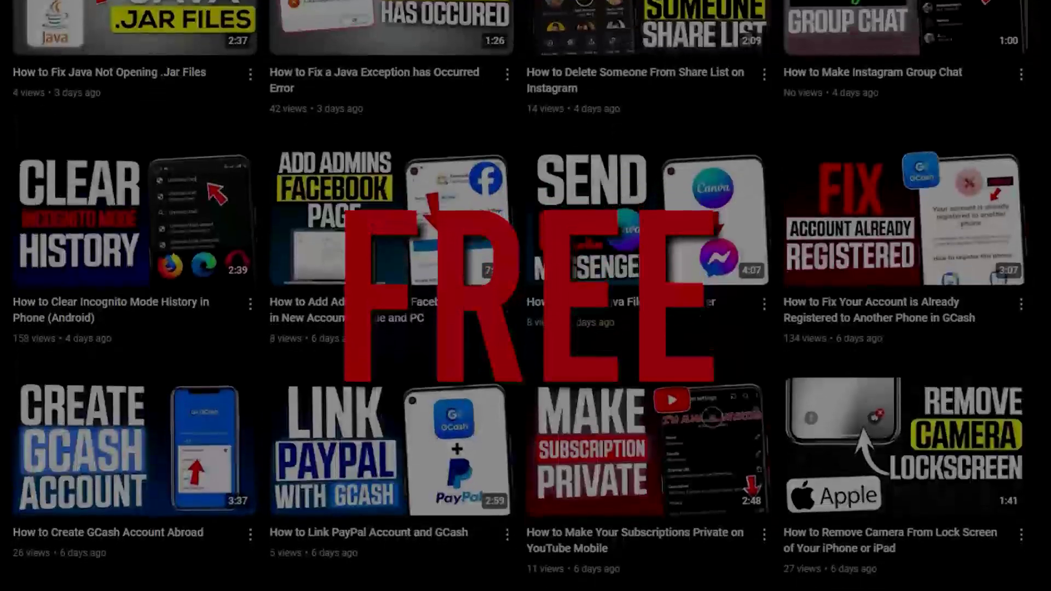
scroll(525, 296, down, 3)
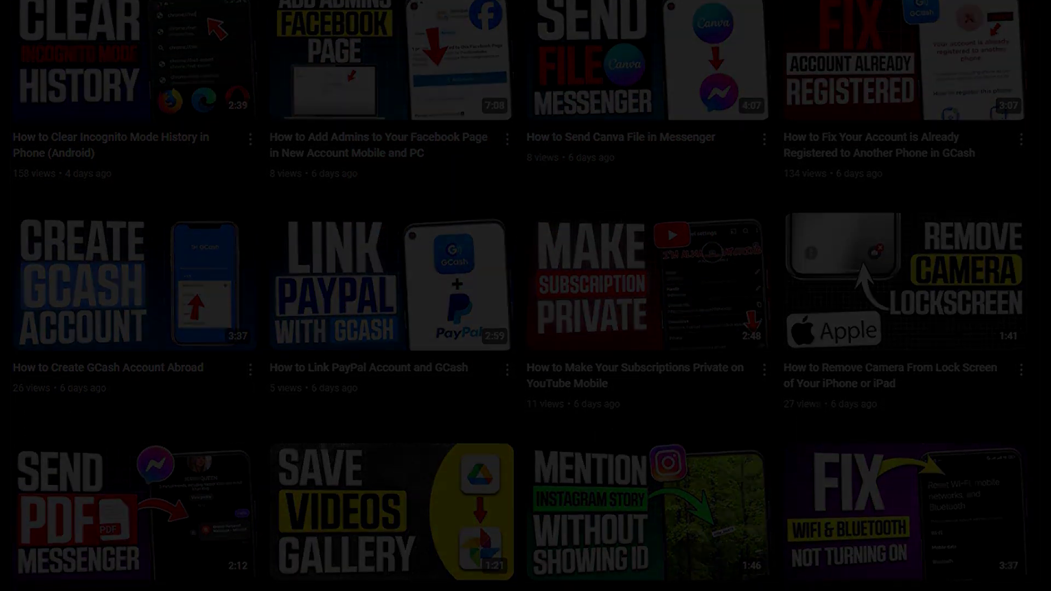